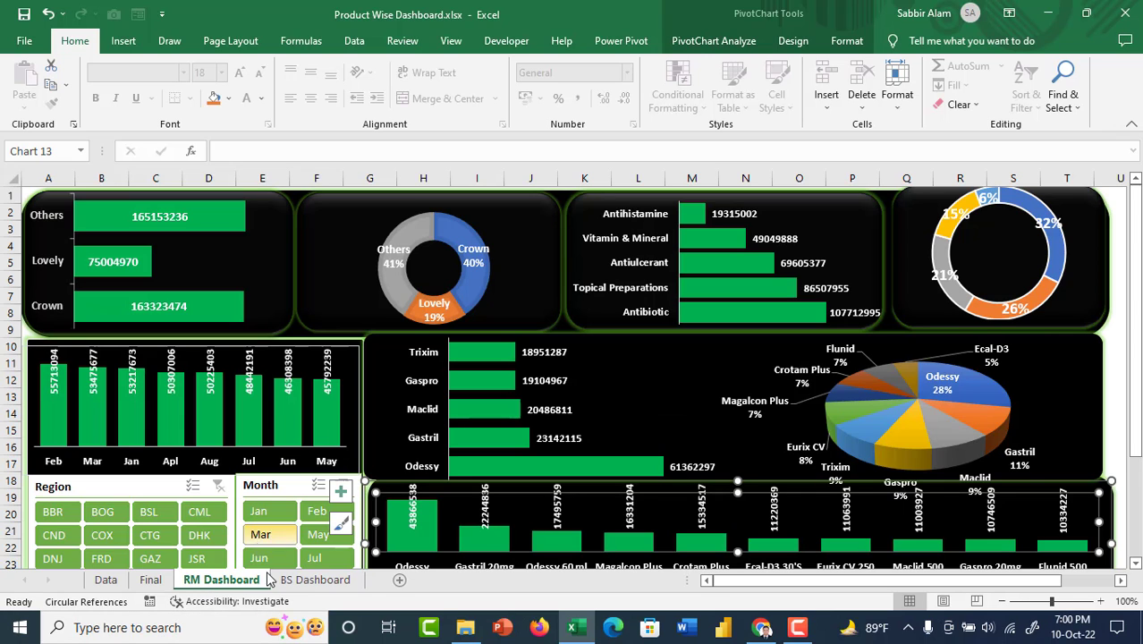
Step: Review the charts and slicers on the BS Dashboard and RM Dashboard sheets
left_click(309, 580)
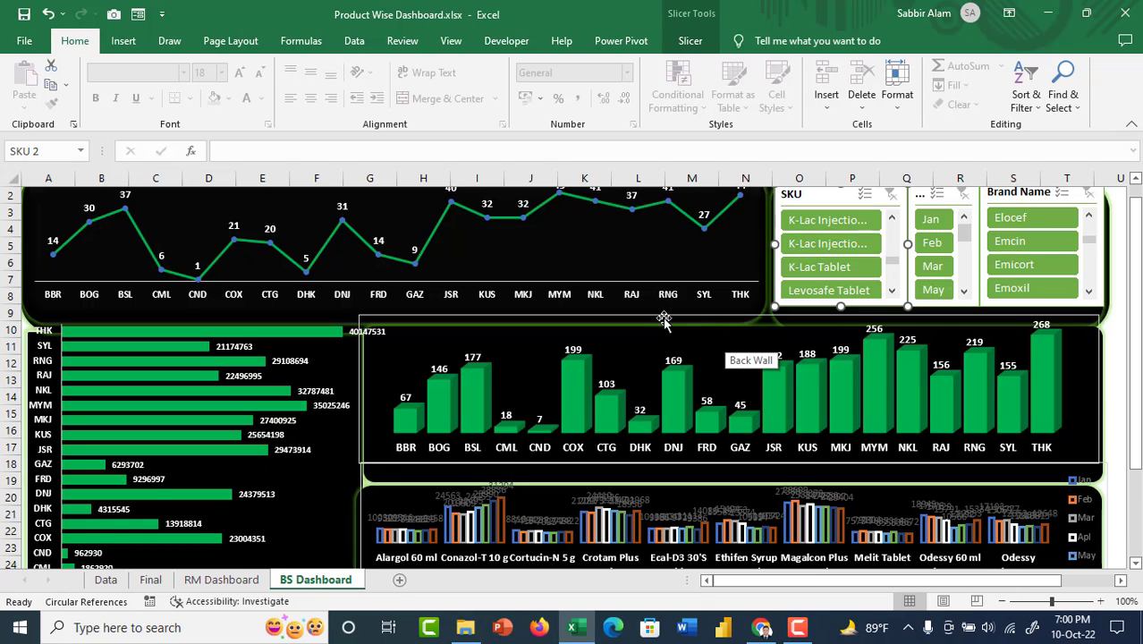
left_click(200, 581)
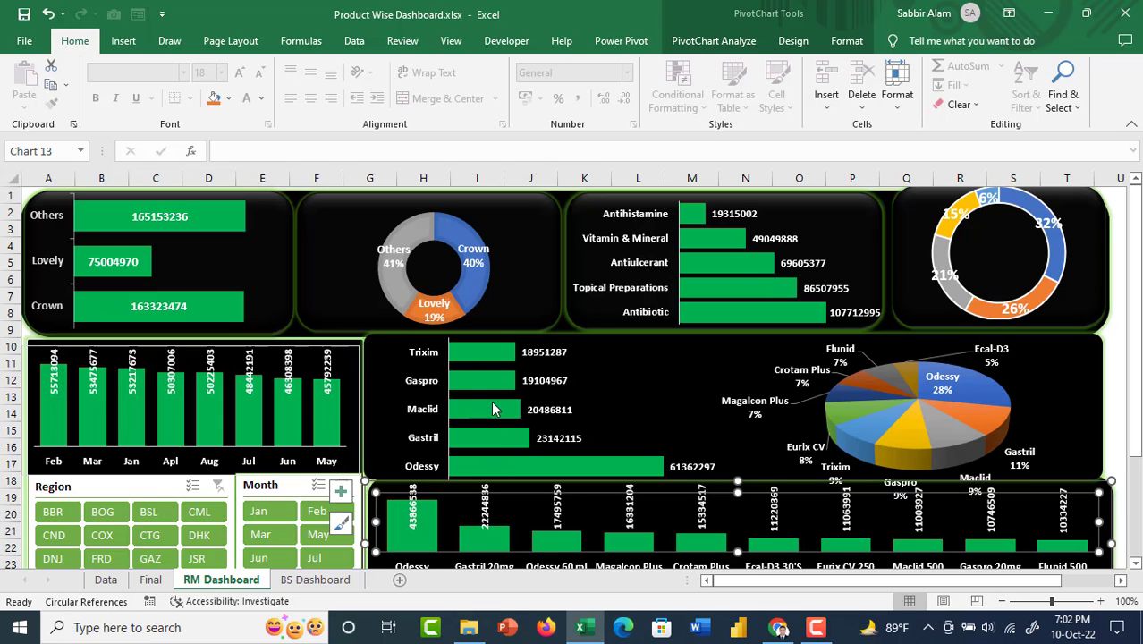
mouse_move(493, 408)
mouse_move(608, 462)
left_click(1136, 564)
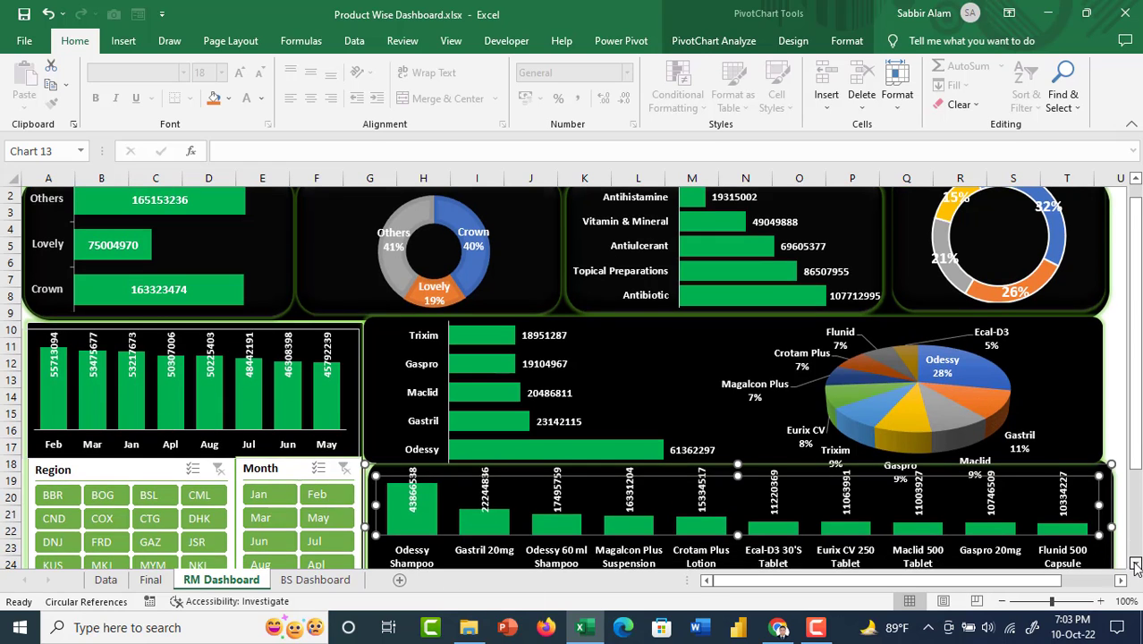
left_click(1136, 564)
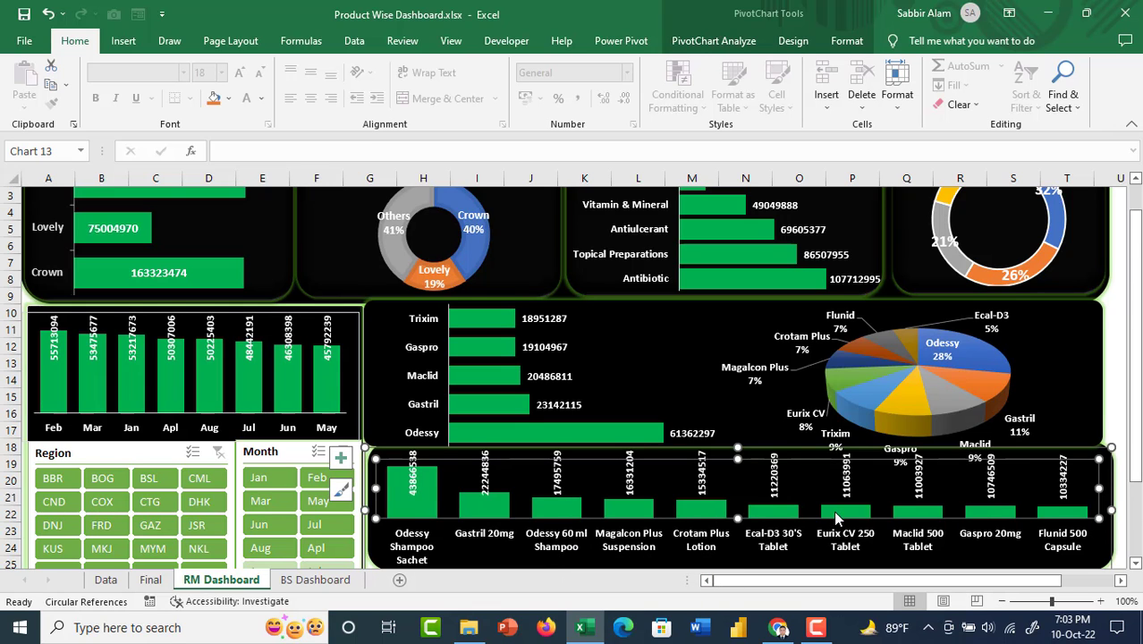
scroll(838, 510, "down", 3)
scroll(846, 488, "up", 2)
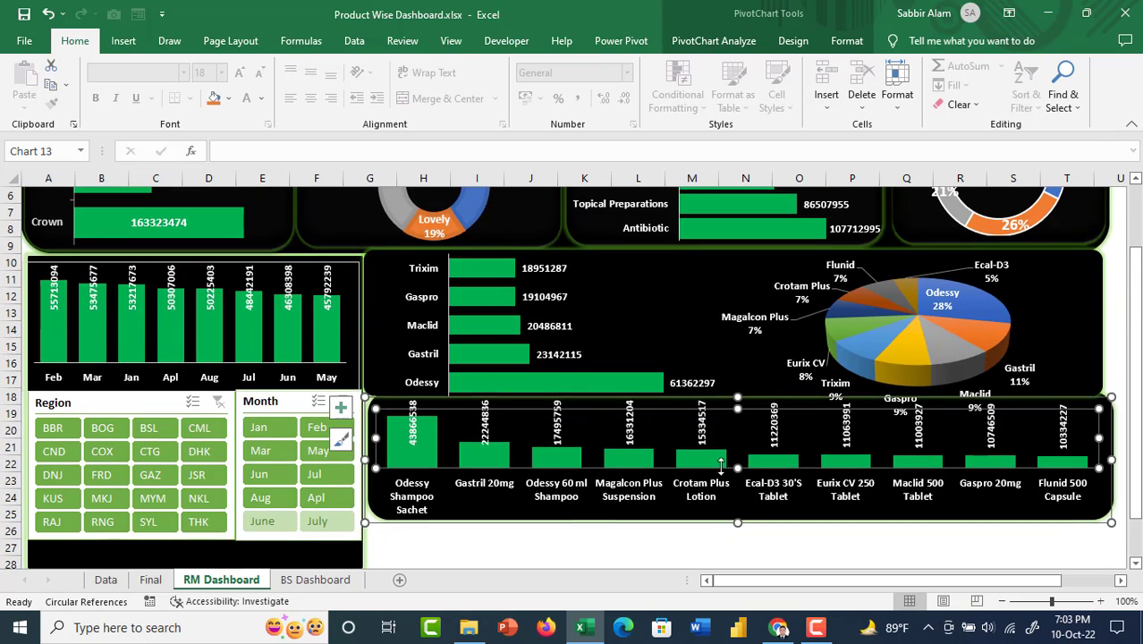
scroll(577, 498, "up", 2)
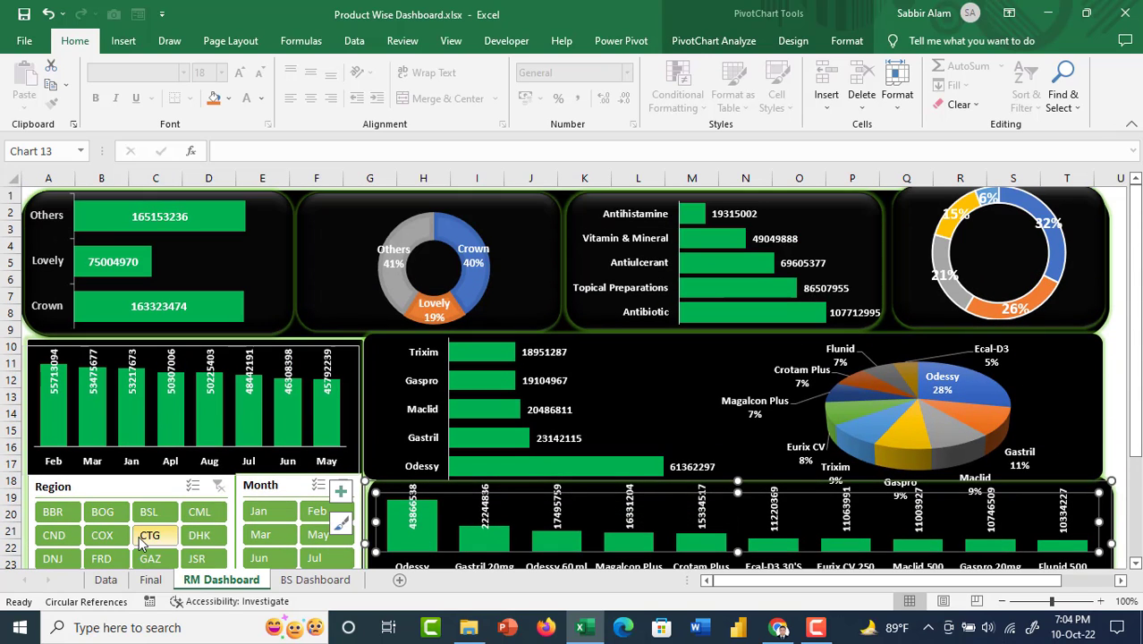
Step: Filter the RM Dashboard by regions BSL, CTG, DNJ and JSR in turn, narrowing JSR to the month Jan
left_click(149, 512)
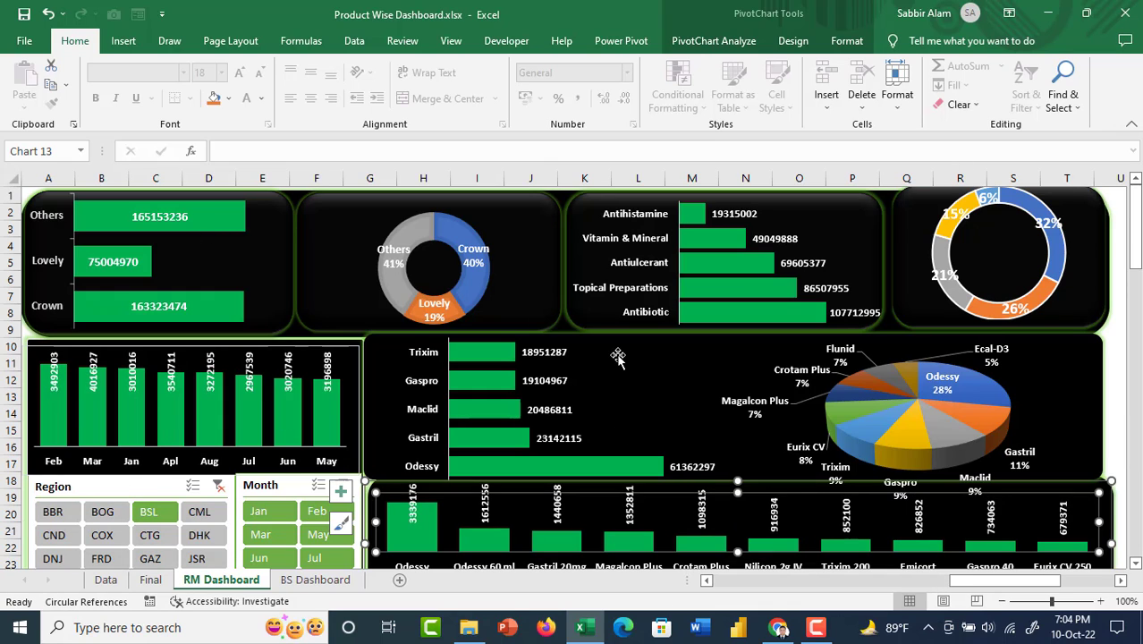
left_click(150, 537)
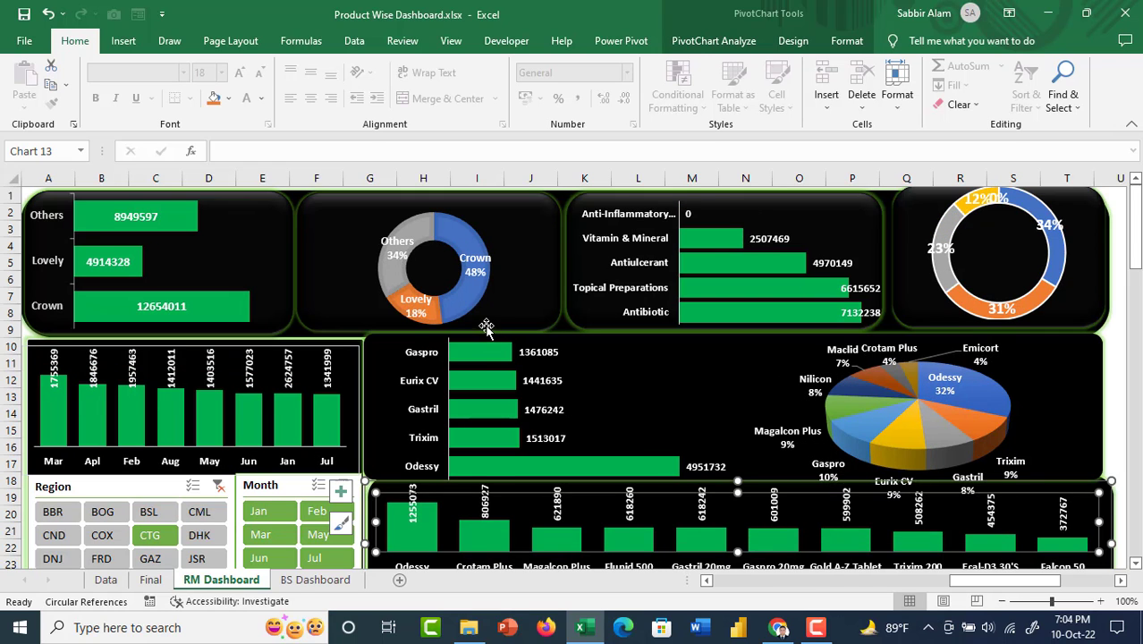
left_click(53, 558)
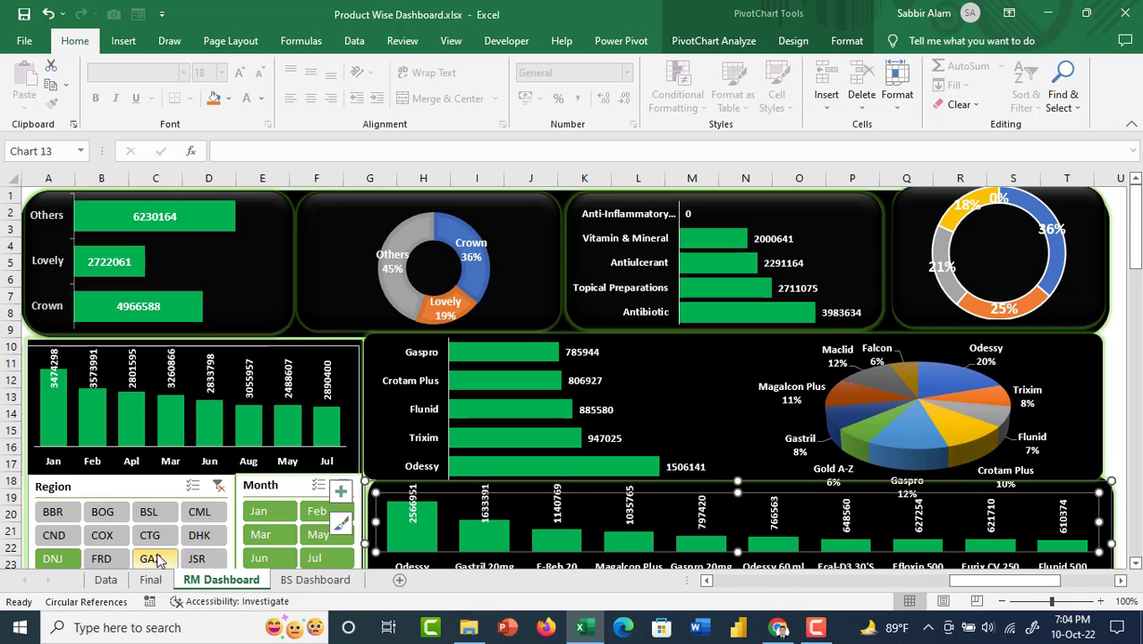
left_click(194, 559)
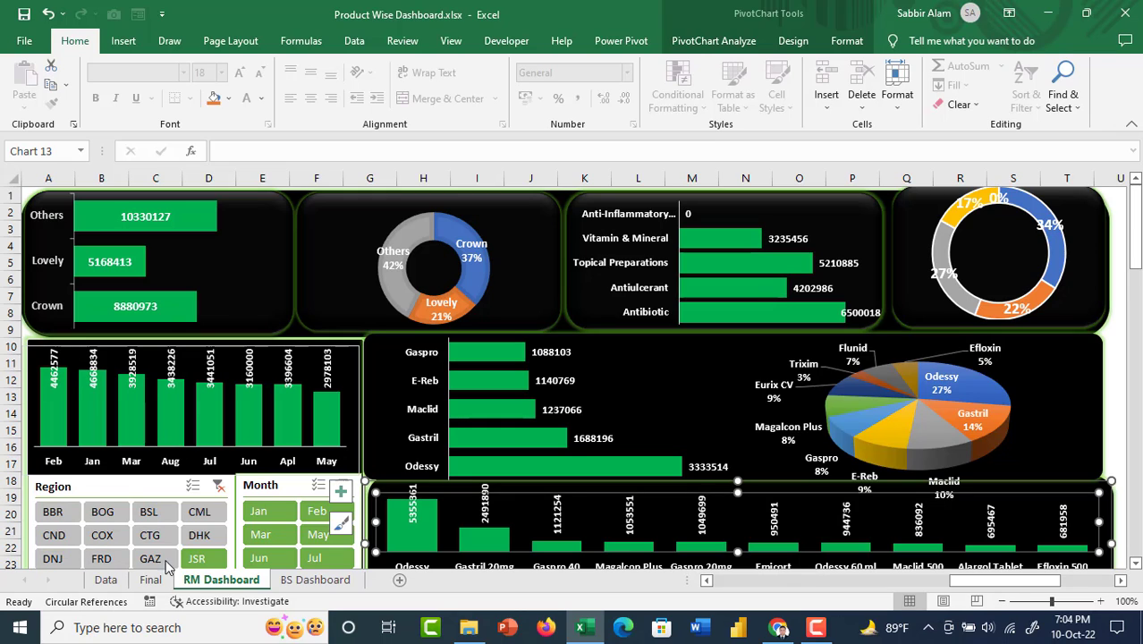
left_click(269, 517)
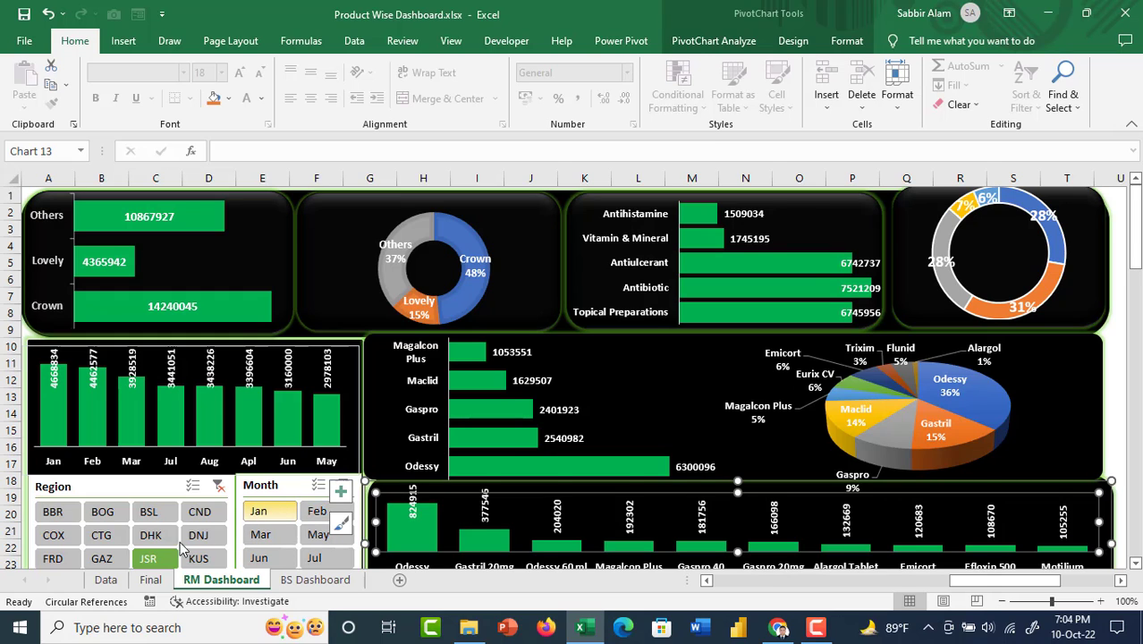
left_click(337, 535)
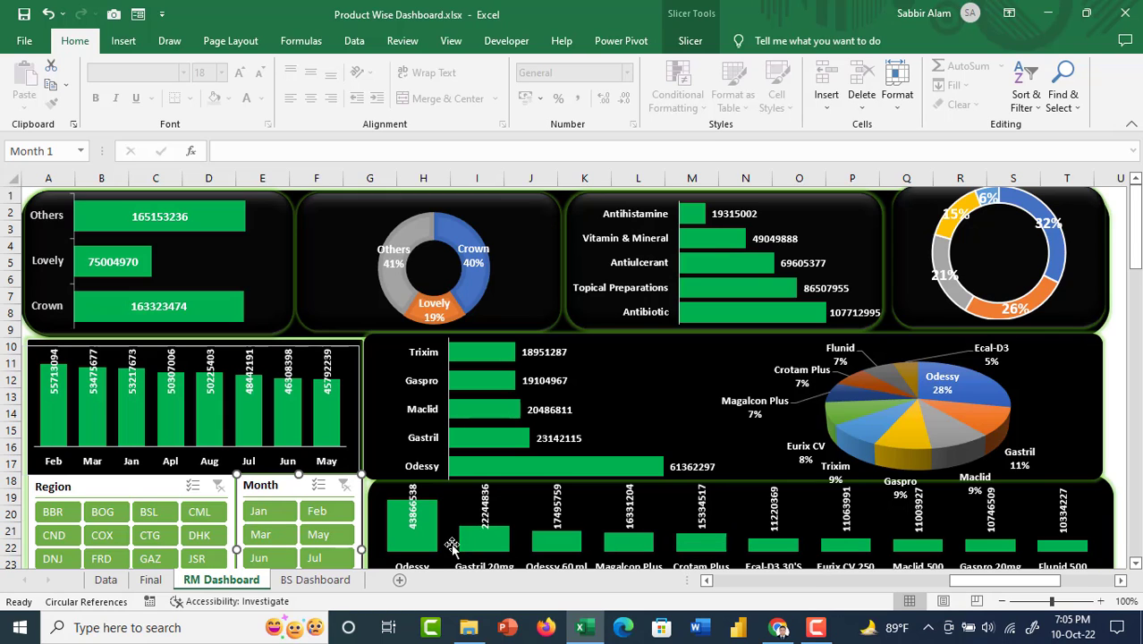
Step: Filter the RM Dashboard to region KUS, and narrow it to the months Jul and Aug in turn
left_click(1136, 565)
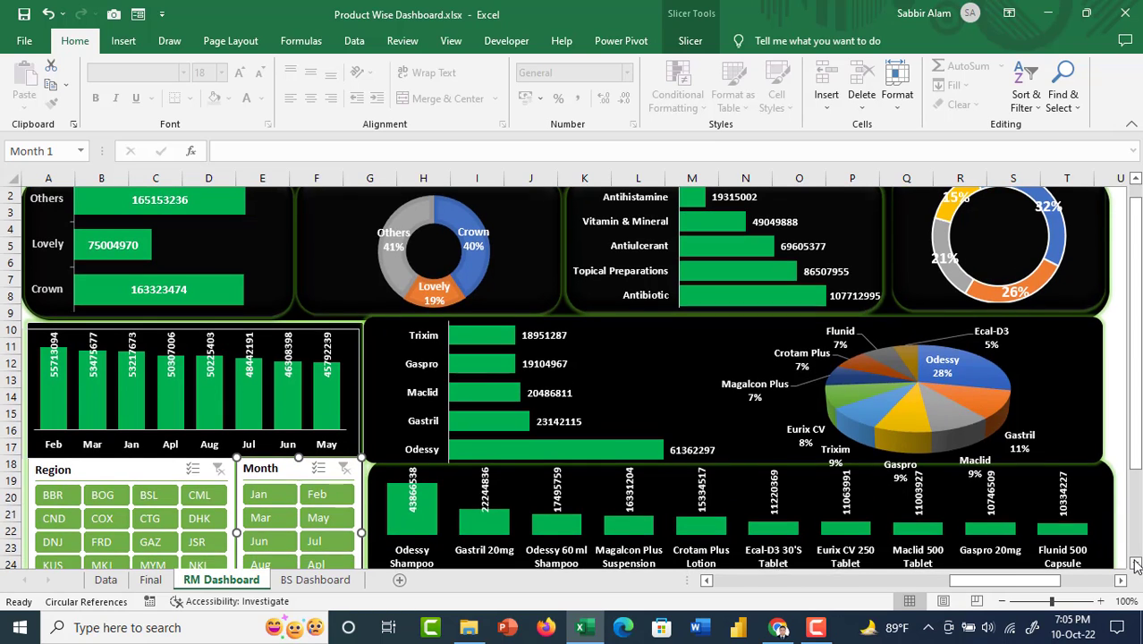
left_click(1136, 565)
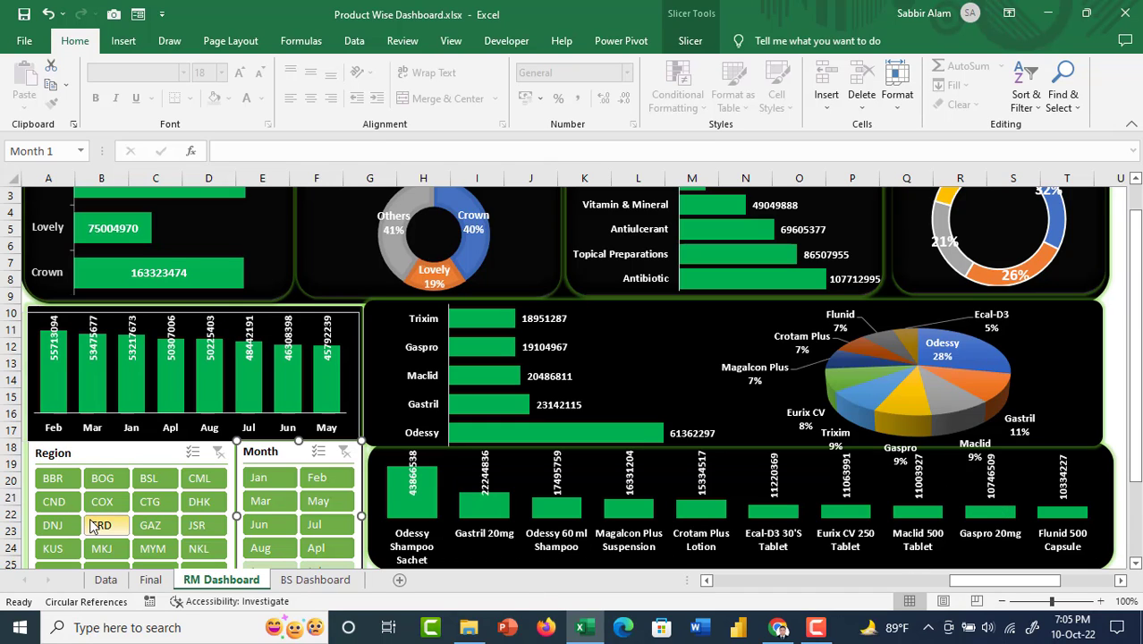
left_click(55, 549)
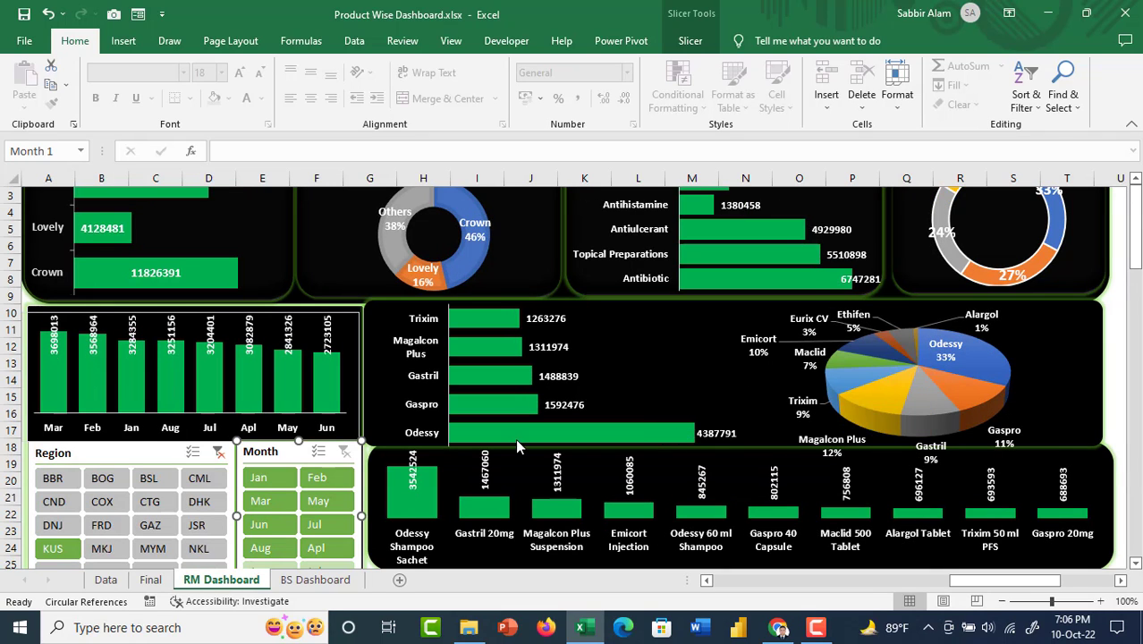
left_click(309, 526)
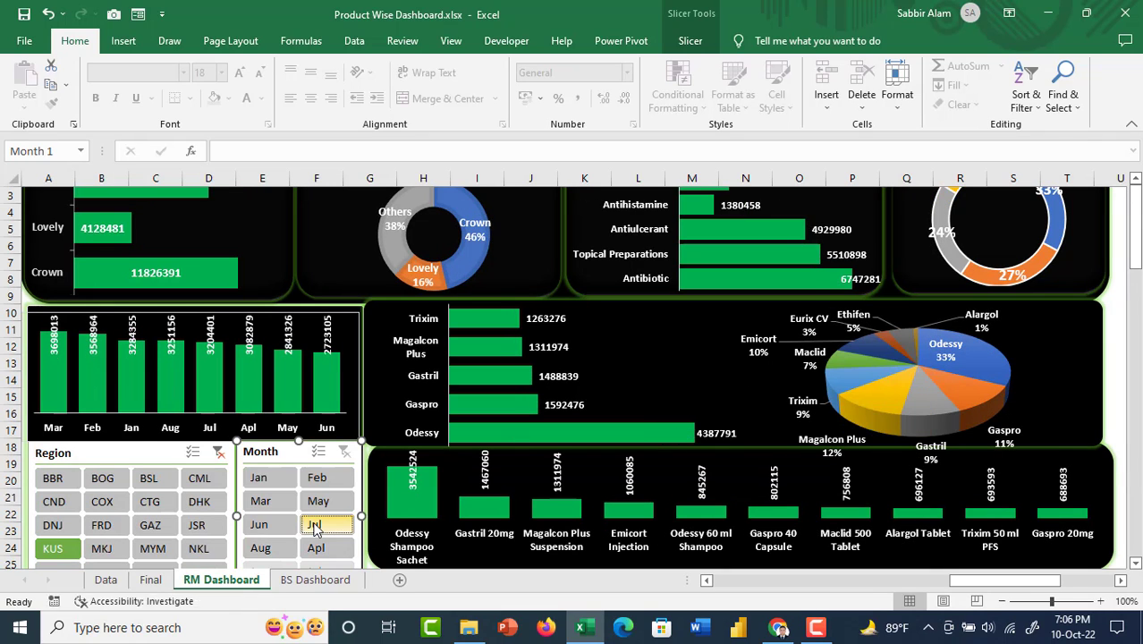
left_click(259, 525)
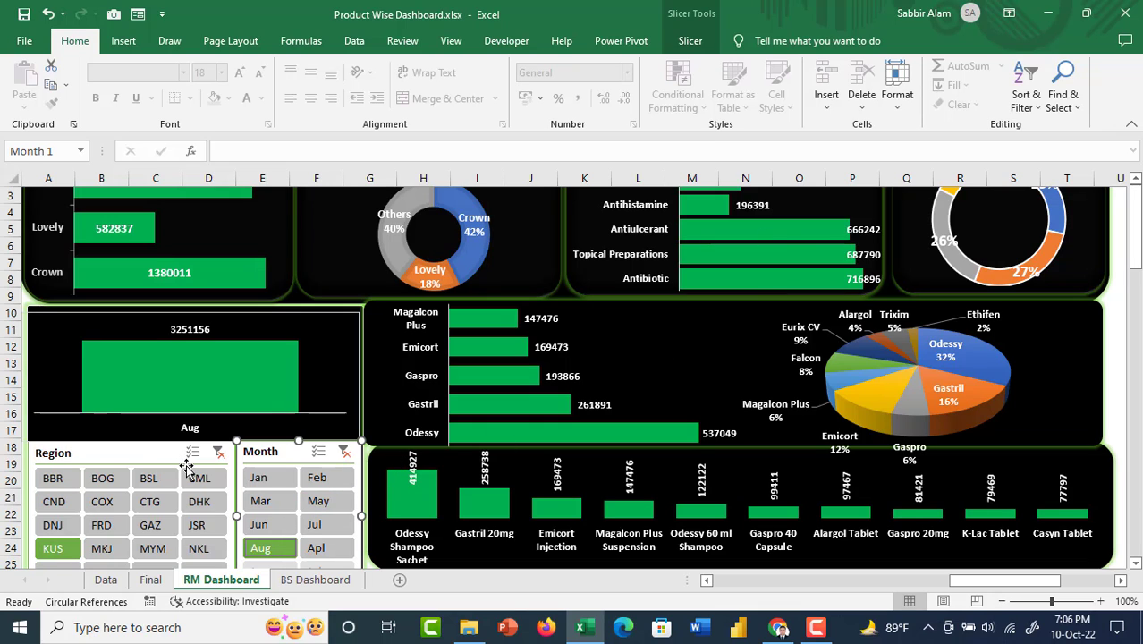
Step: Clear the month filter, check the KUS charts on the BS Dashboard, and clear the region filter on the RM Dashboard
left_click(345, 453)
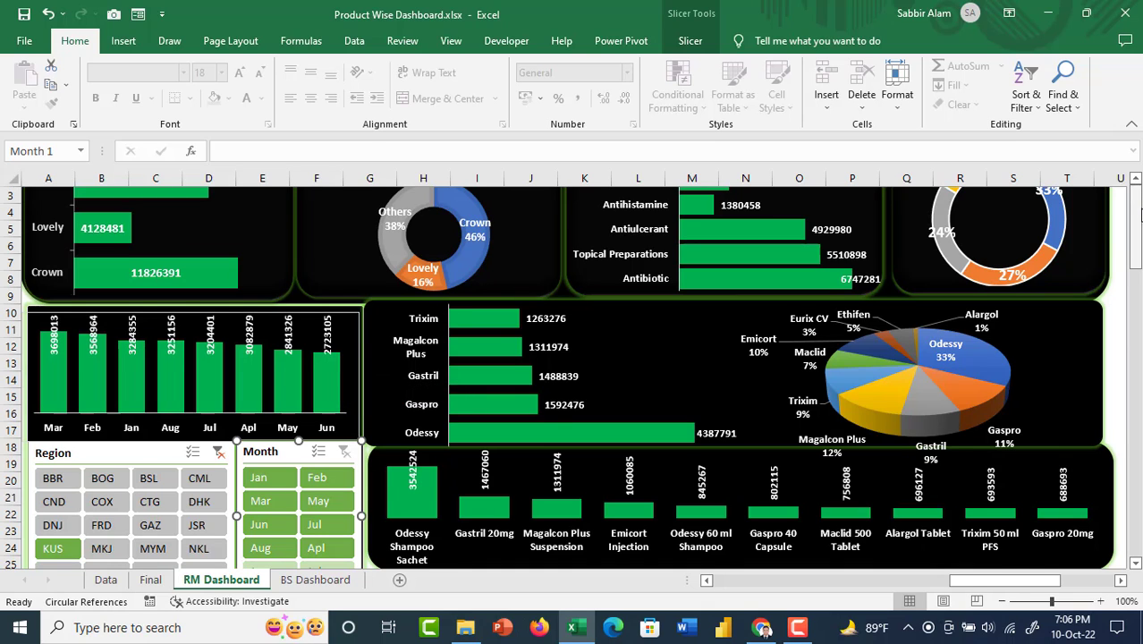
scroll(1135, 223, "up", 1)
left_click(327, 582)
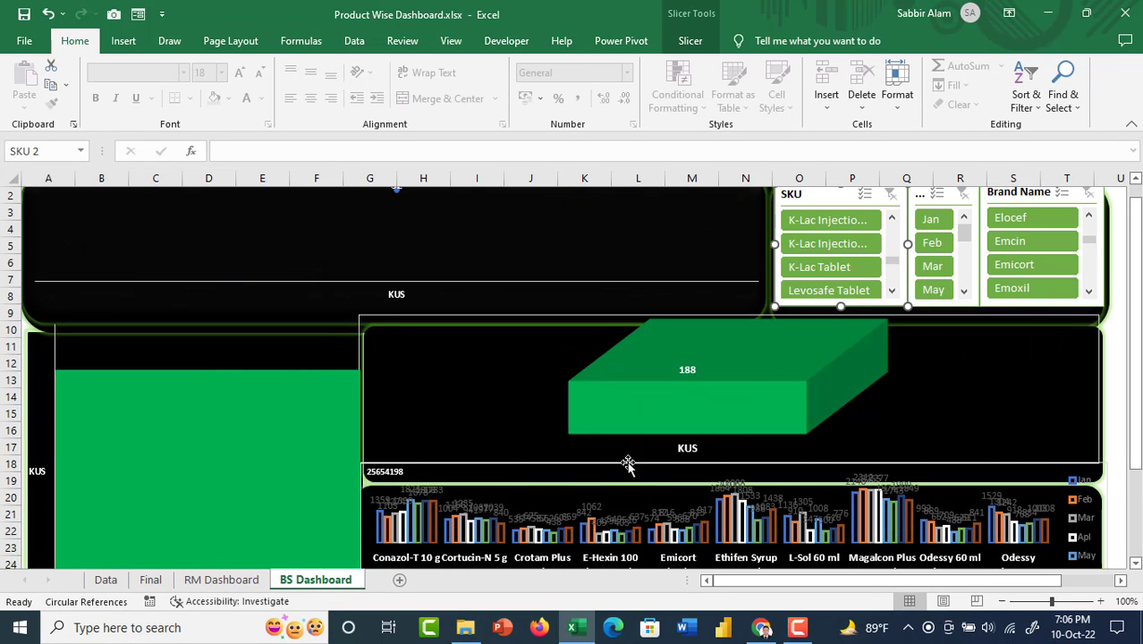
left_click(224, 580)
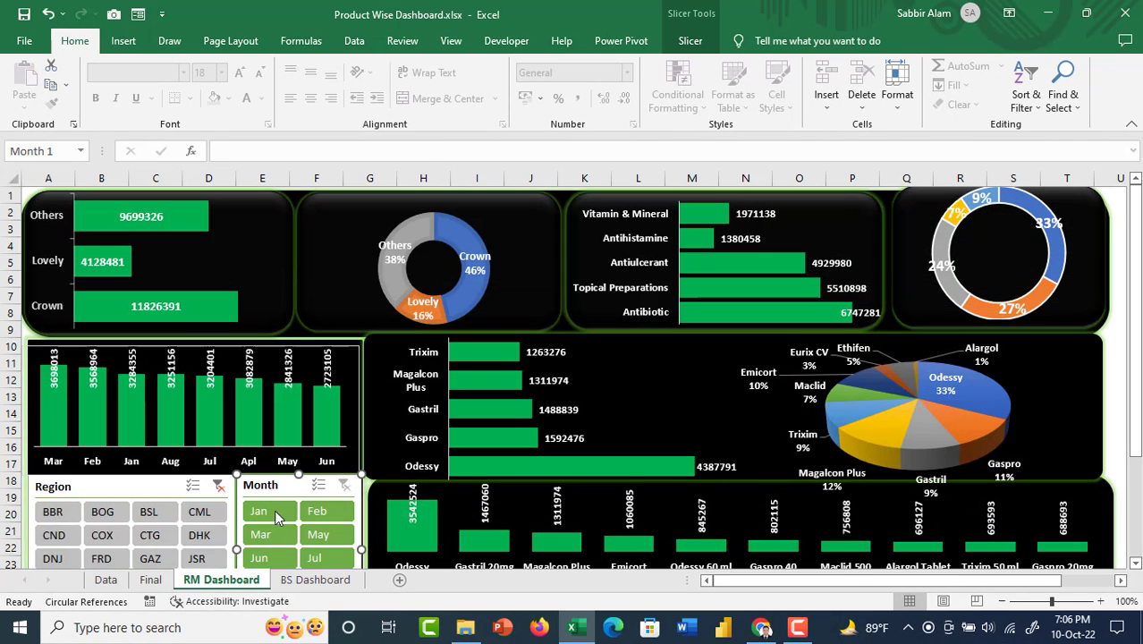
left_click(218, 485)
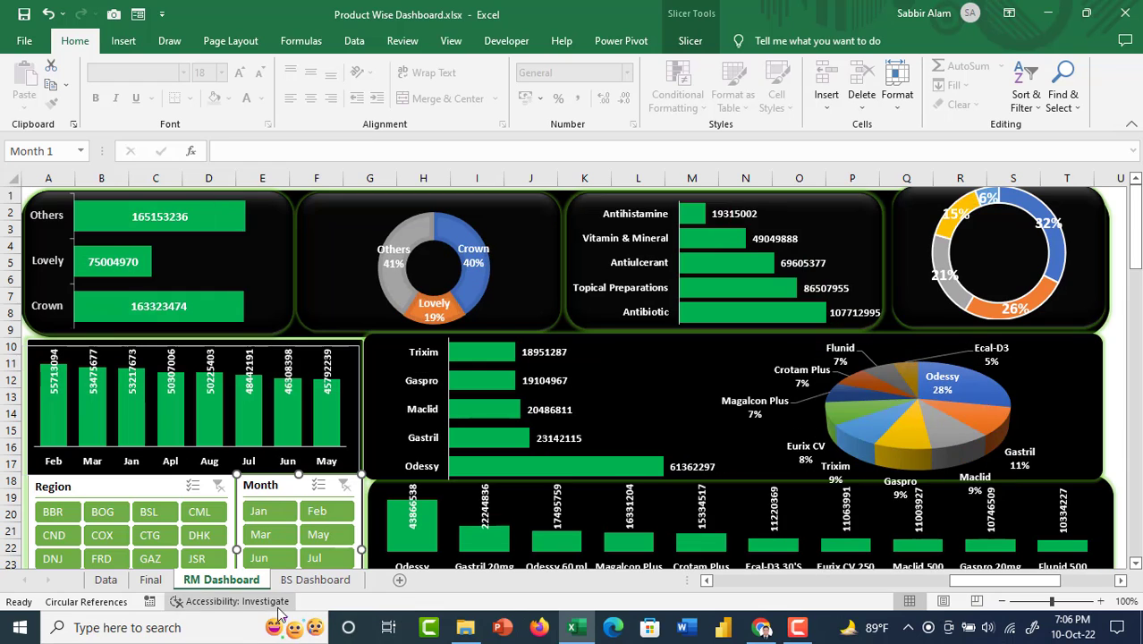
Step: Filter the BS Dashboard to the month Jan and review its regional and SKU charts
left_click(315, 580)
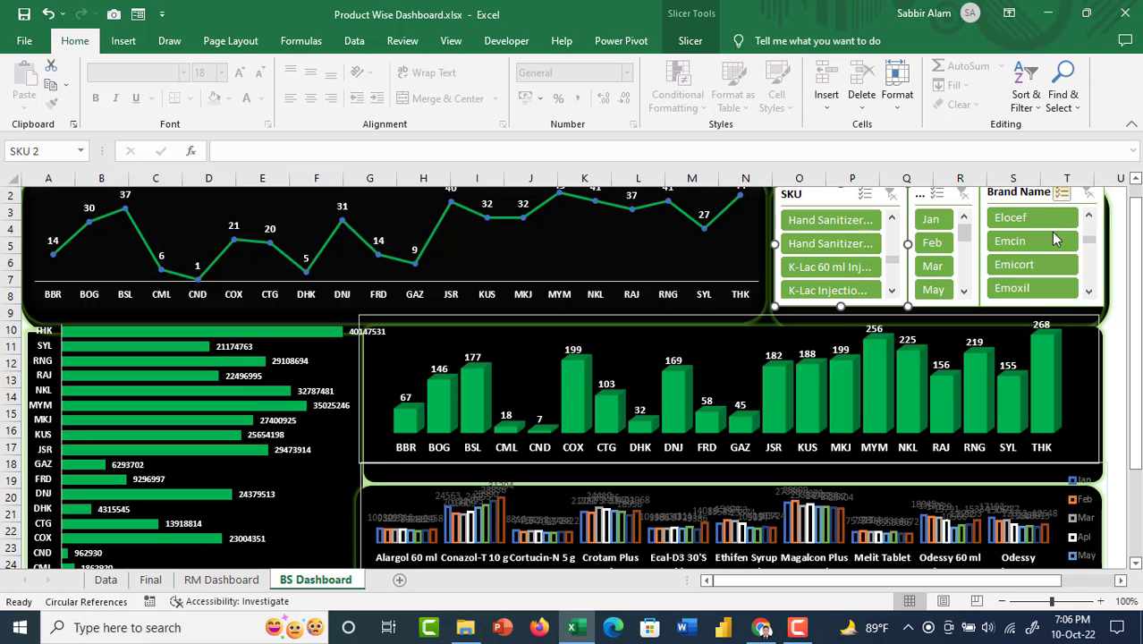
left_click(934, 223)
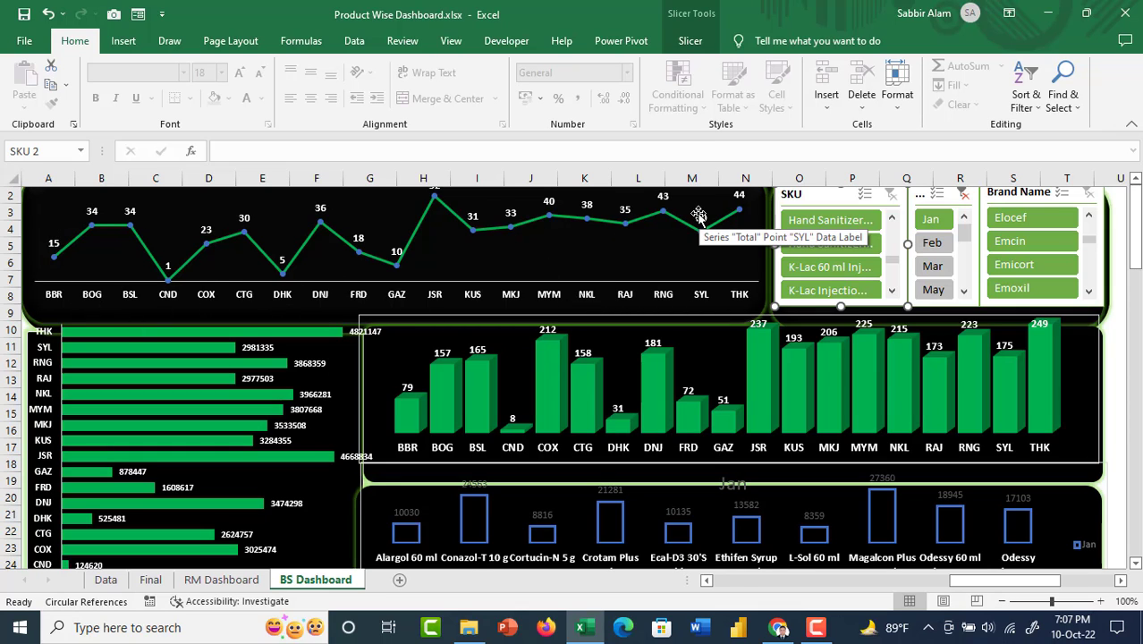
scroll(698, 234, "up", 1)
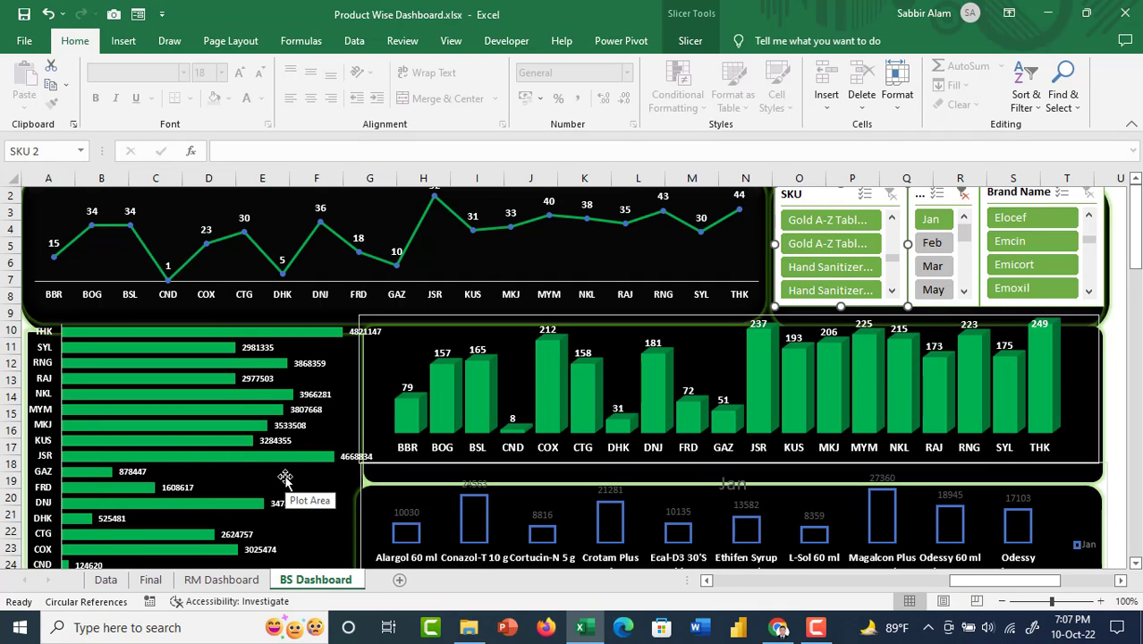
scroll(311, 453, "down", 1)
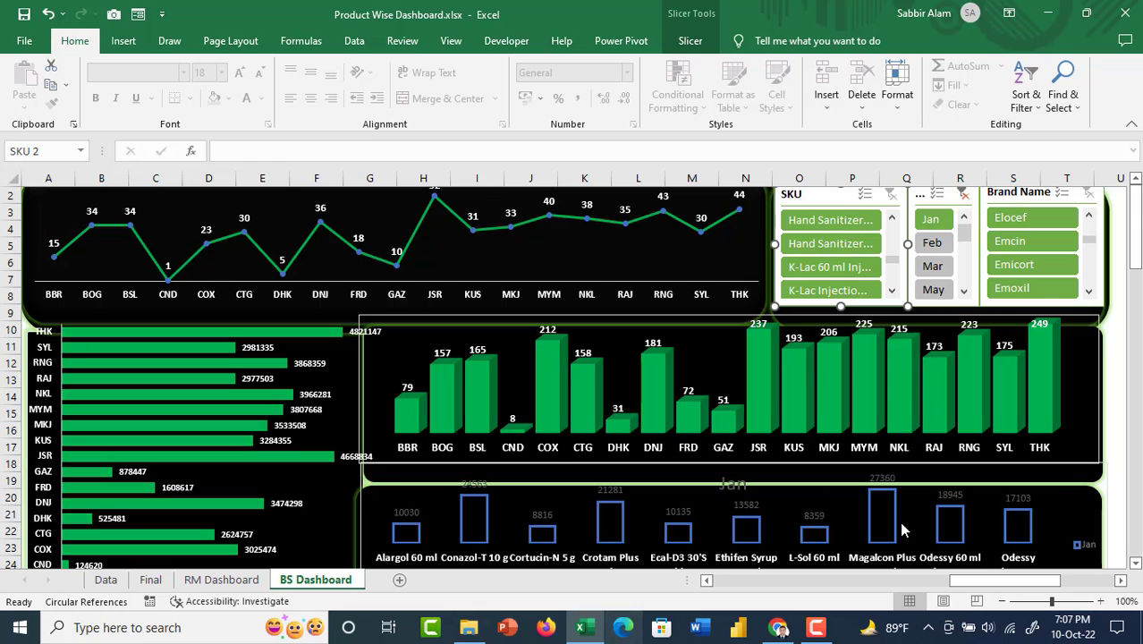
left_click(1134, 563)
left_click(1135, 563)
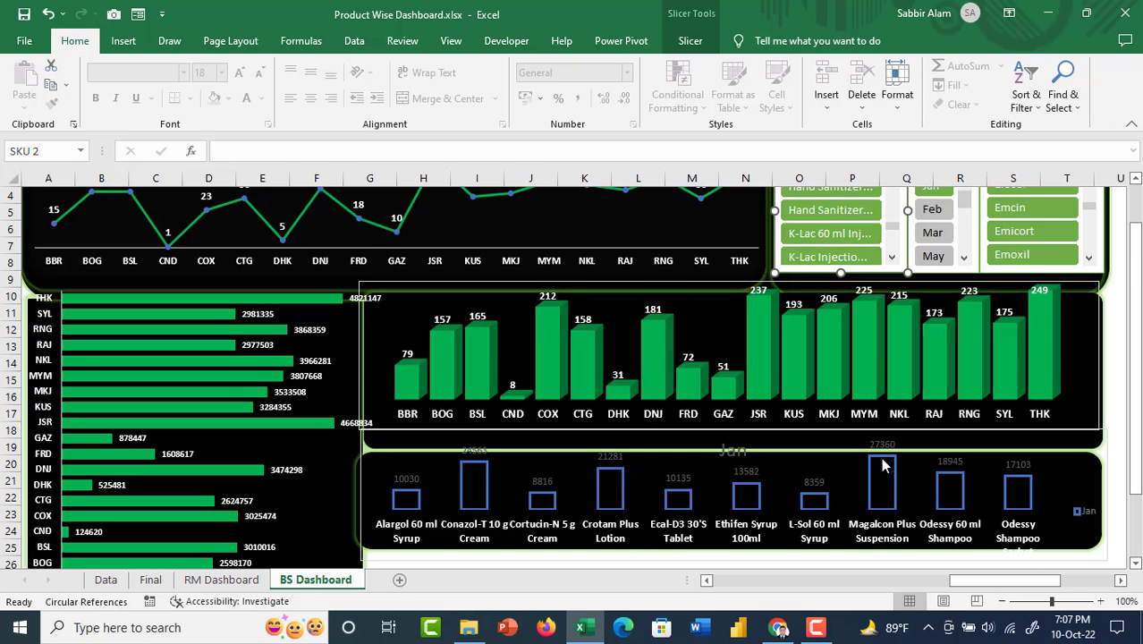
mouse_move(887, 461)
scroll(914, 460, "up", 2)
left_click_drag(1137, 293, 1137, 265)
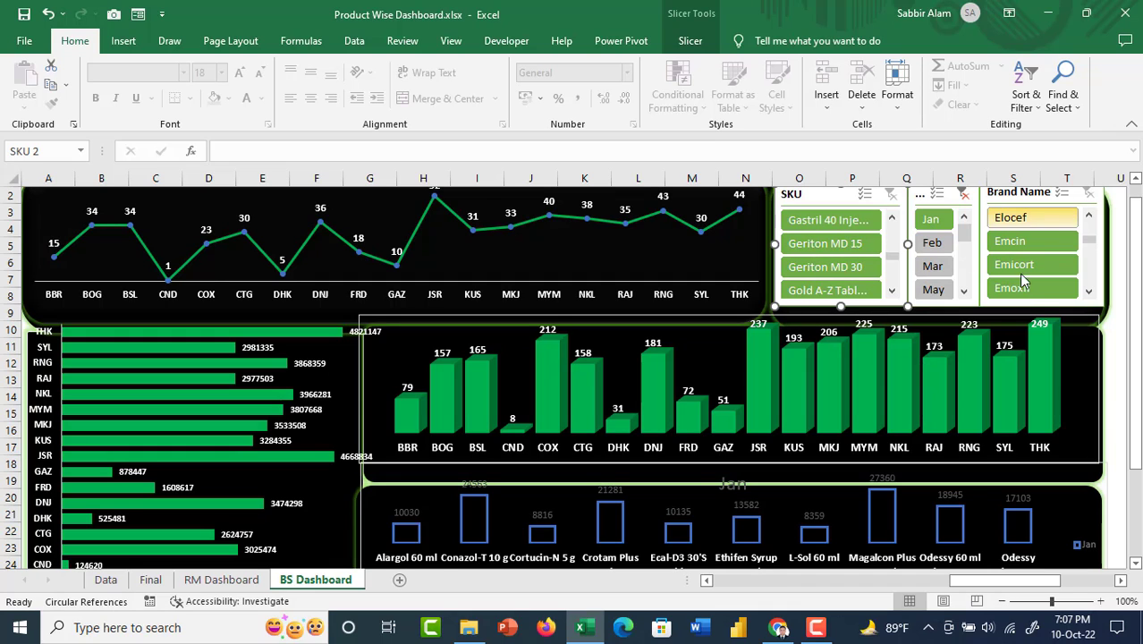
Step: Filter the BS Dashboard to the Trixim brand and review the chart of its SKUs
left_click_drag(1089, 240, 1084, 267)
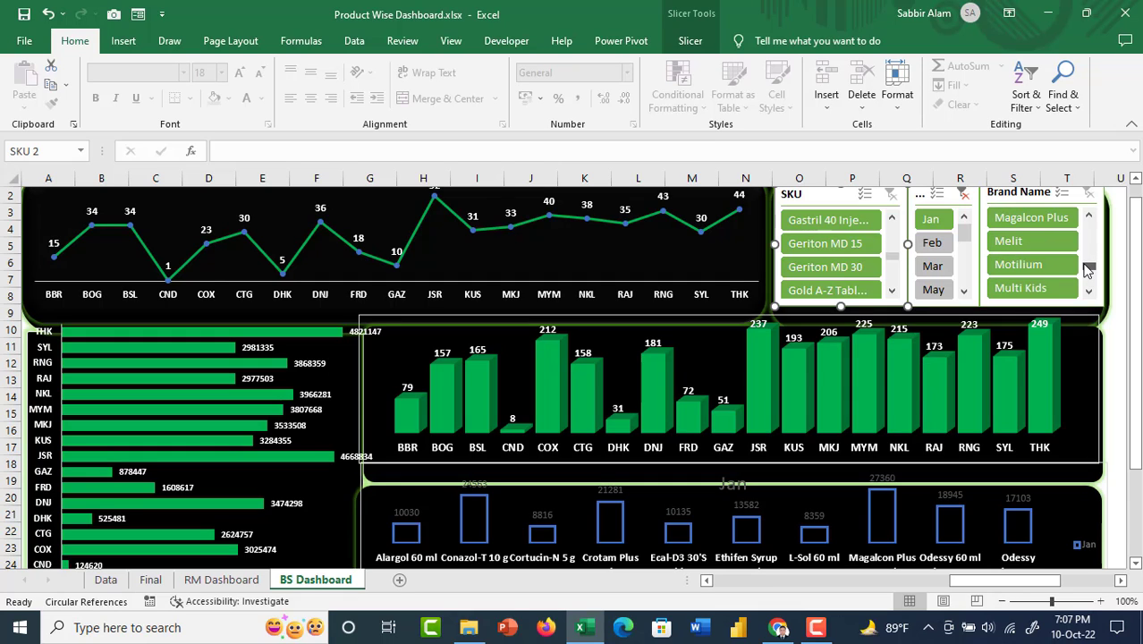
left_click(1088, 292)
left_click(1088, 292)
left_click(1088, 292)
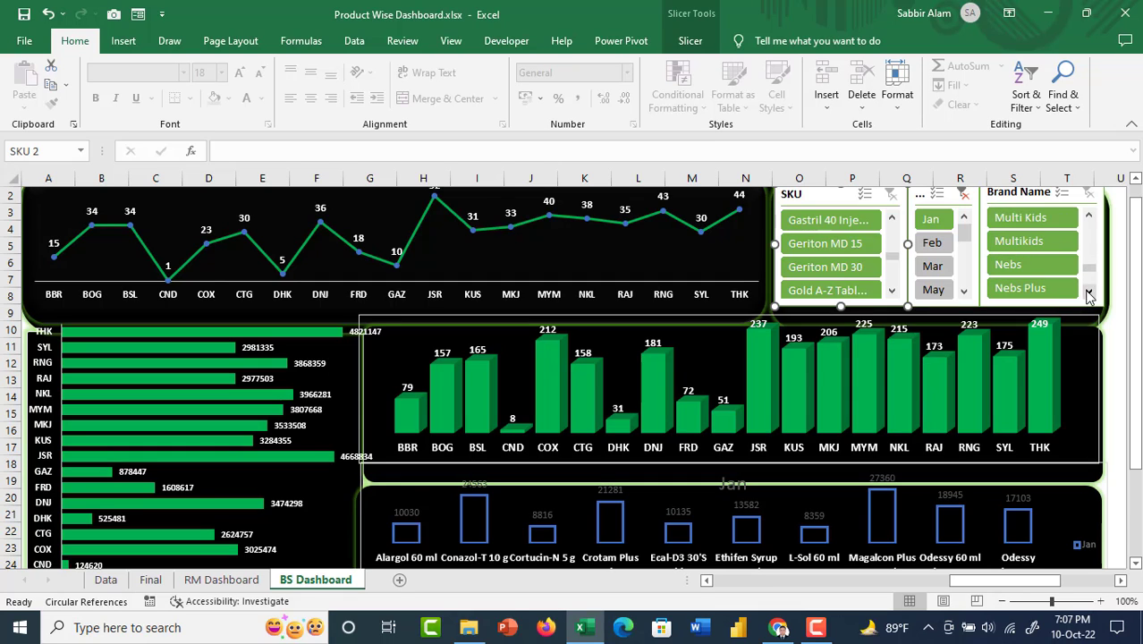
left_click(1088, 292)
left_click(1088, 291)
left_click(1088, 292)
left_click(1088, 292)
left_click(1088, 292)
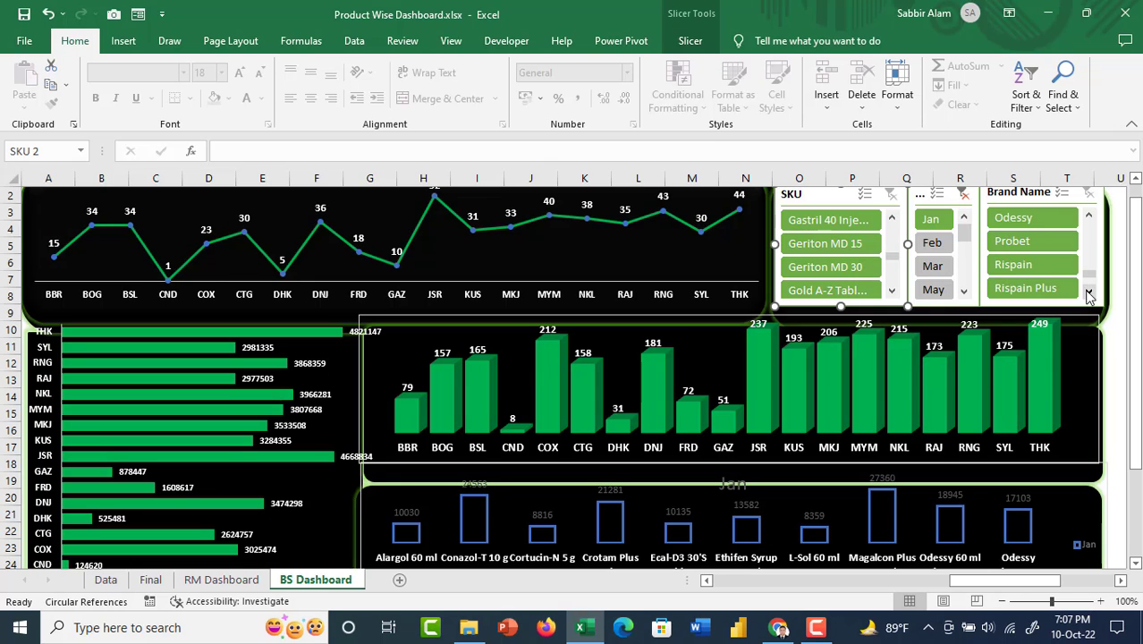
left_click(1088, 292)
left_click(1088, 291)
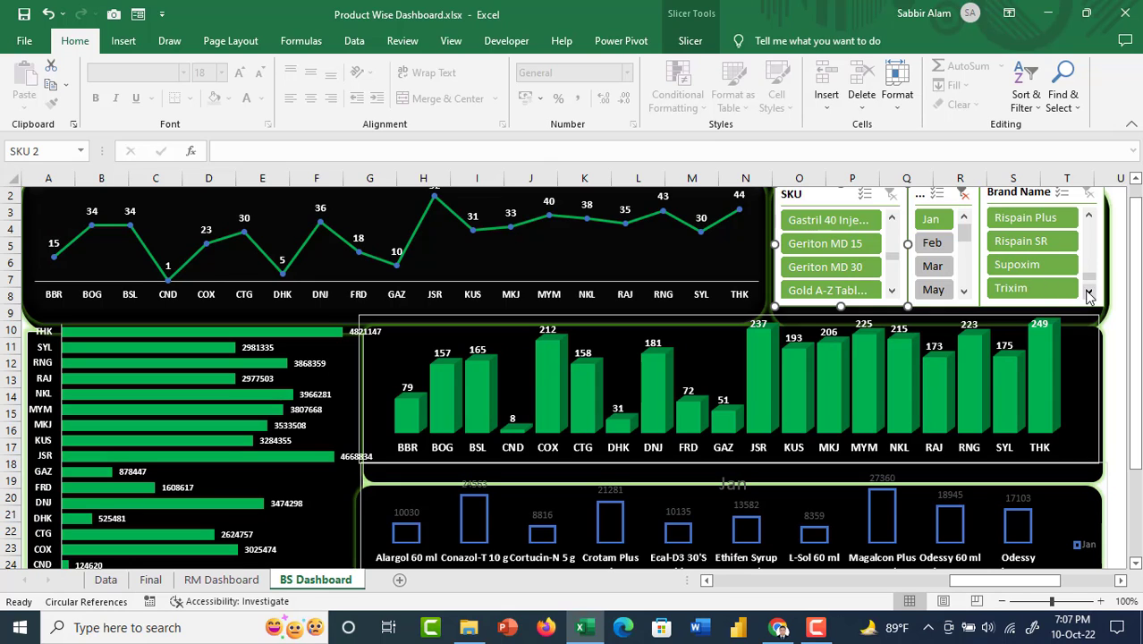
left_click(1040, 295)
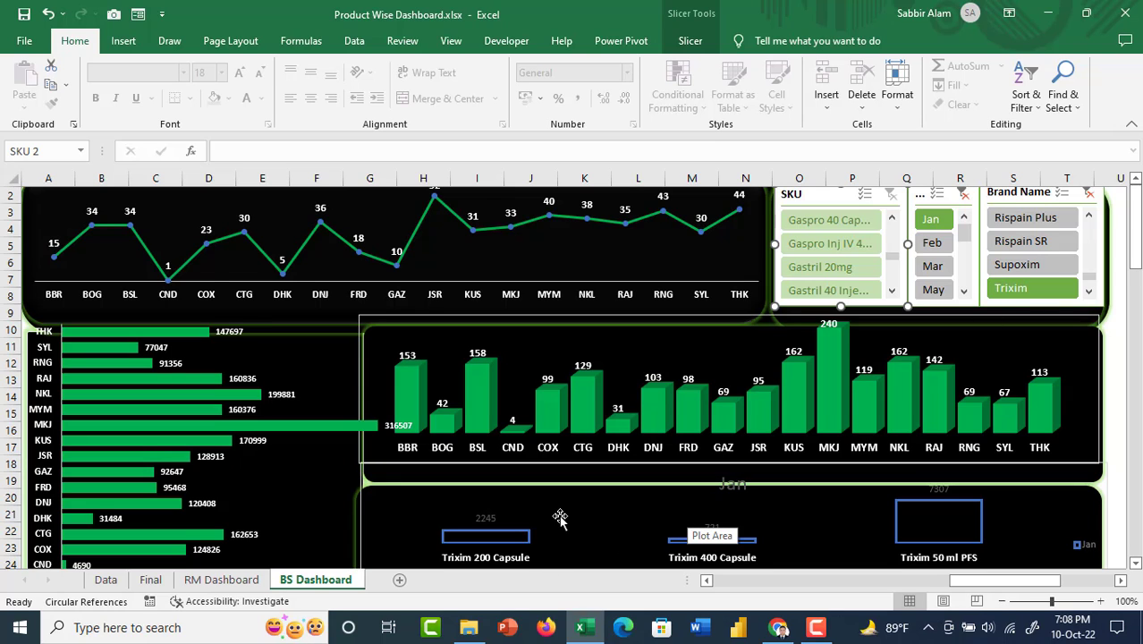
left_click(1136, 564)
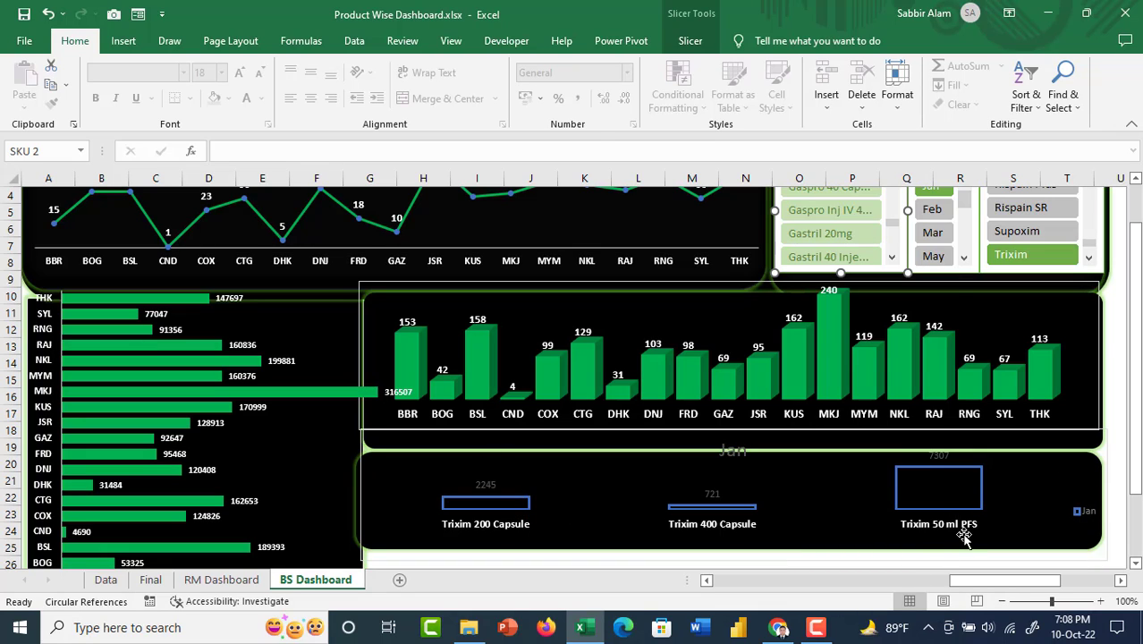
scroll(942, 491, "up", 1)
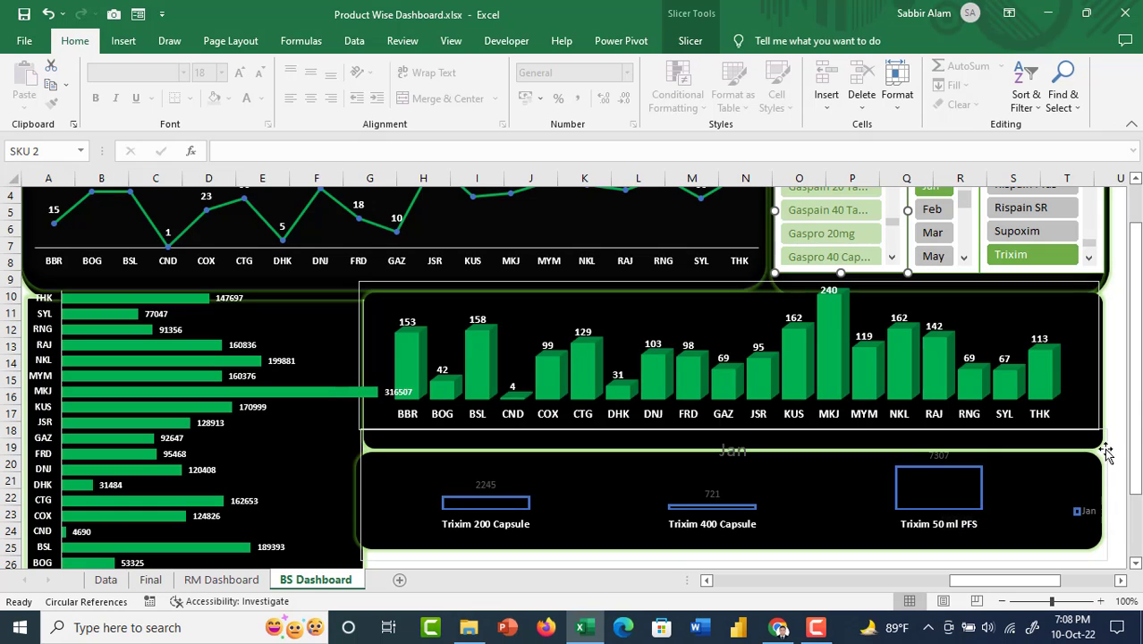
scroll(1073, 296, "up", 1)
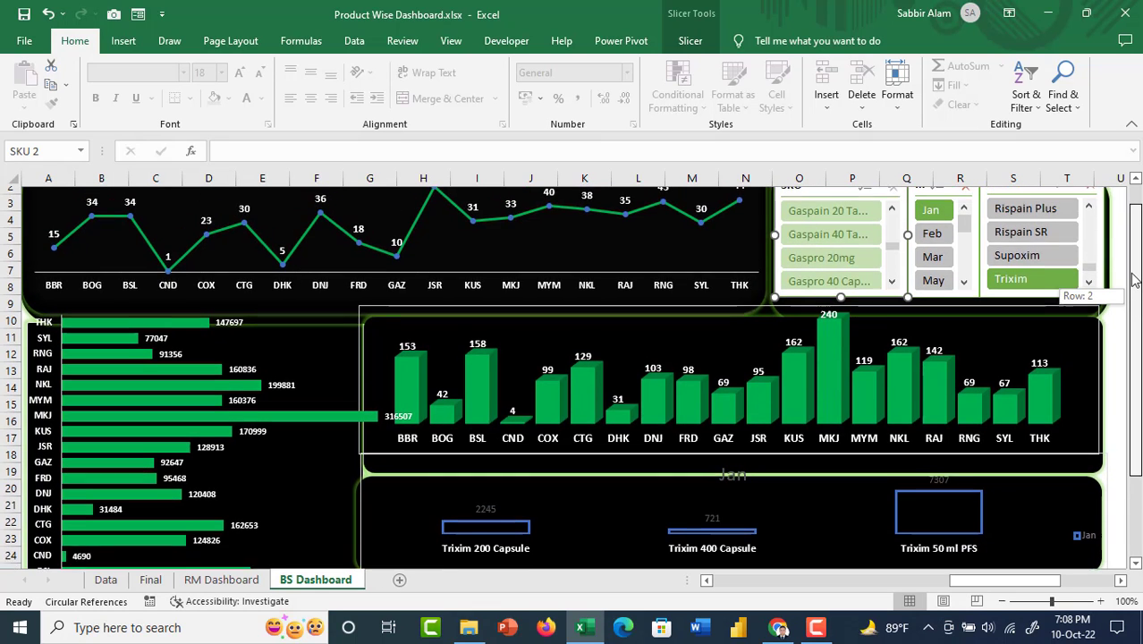
Step: Switch the BS Dashboard's month filter to Feb and review the Trixim SKU chart and regional charts
left_click(927, 245)
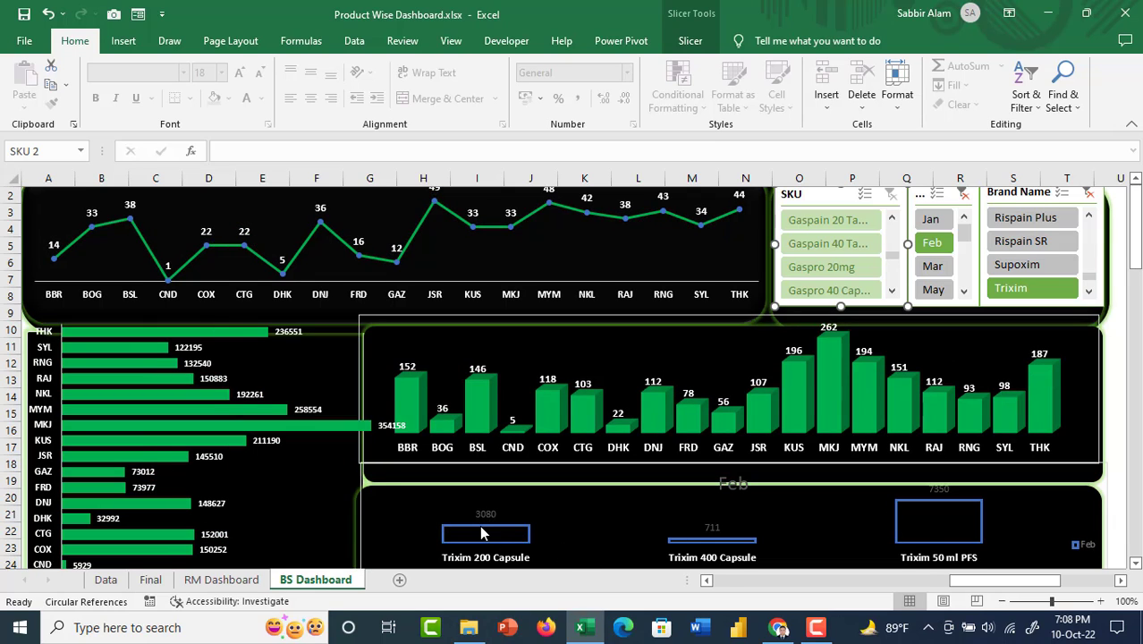
mouse_move(514, 523)
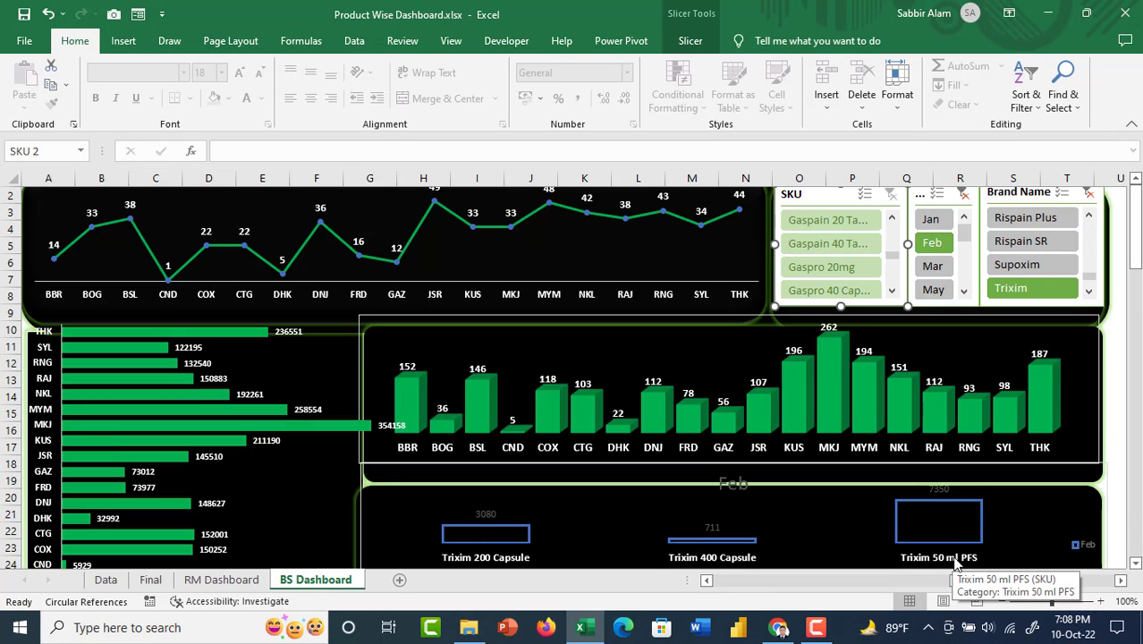
mouse_move(951, 508)
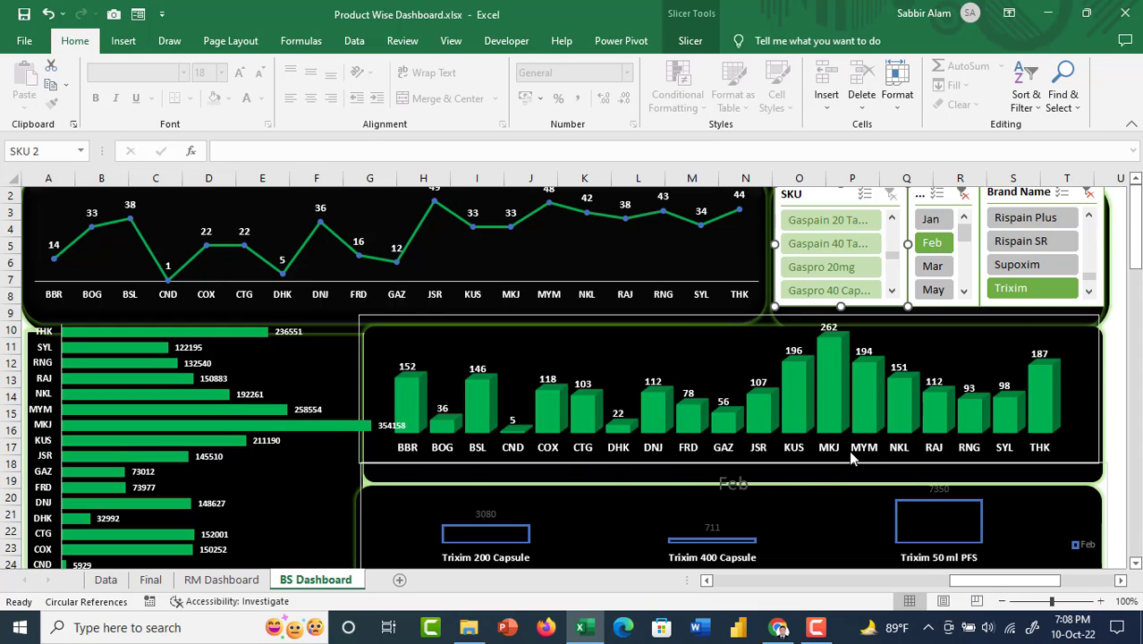
mouse_move(843, 407)
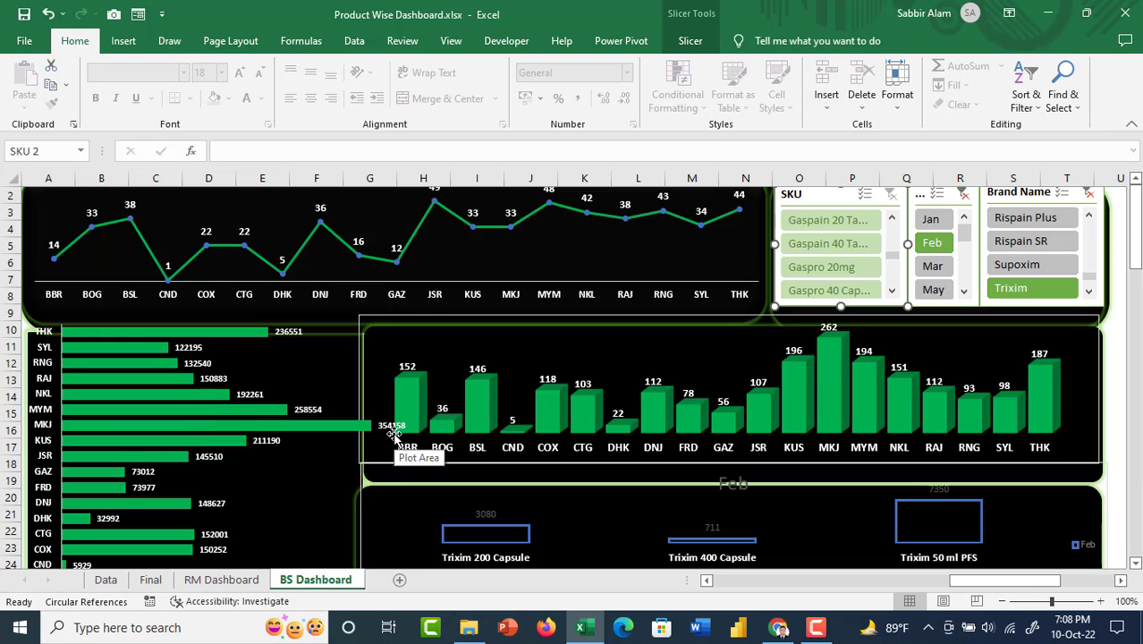
Step: Clear the month and brand filters on the BS Dashboard
left_click(1082, 200)
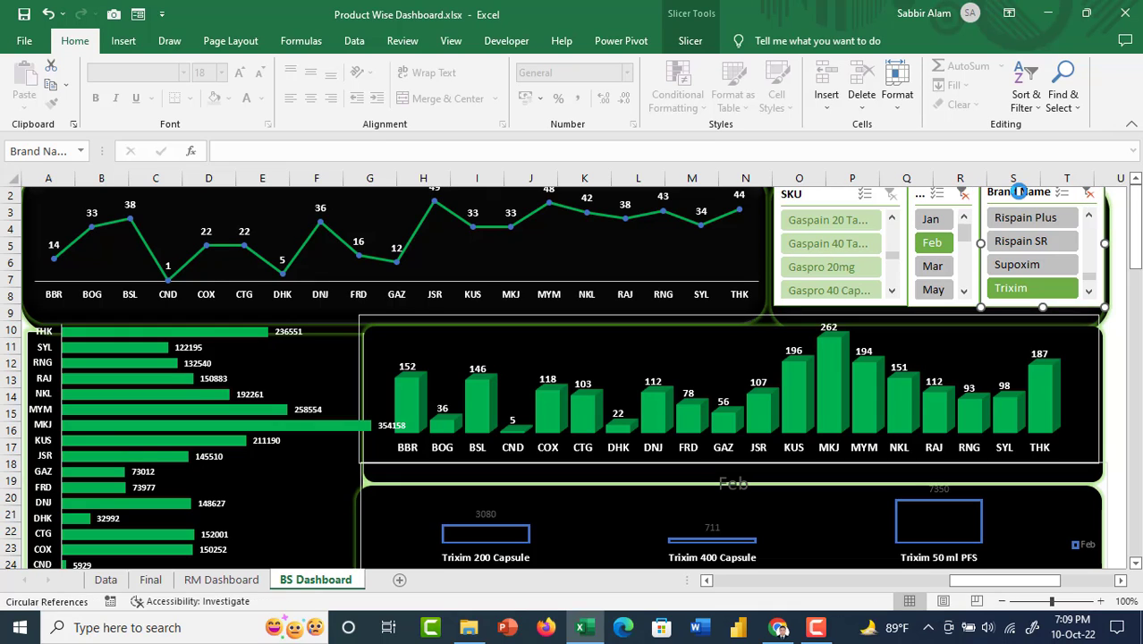
left_click(964, 197)
left_click(1089, 195)
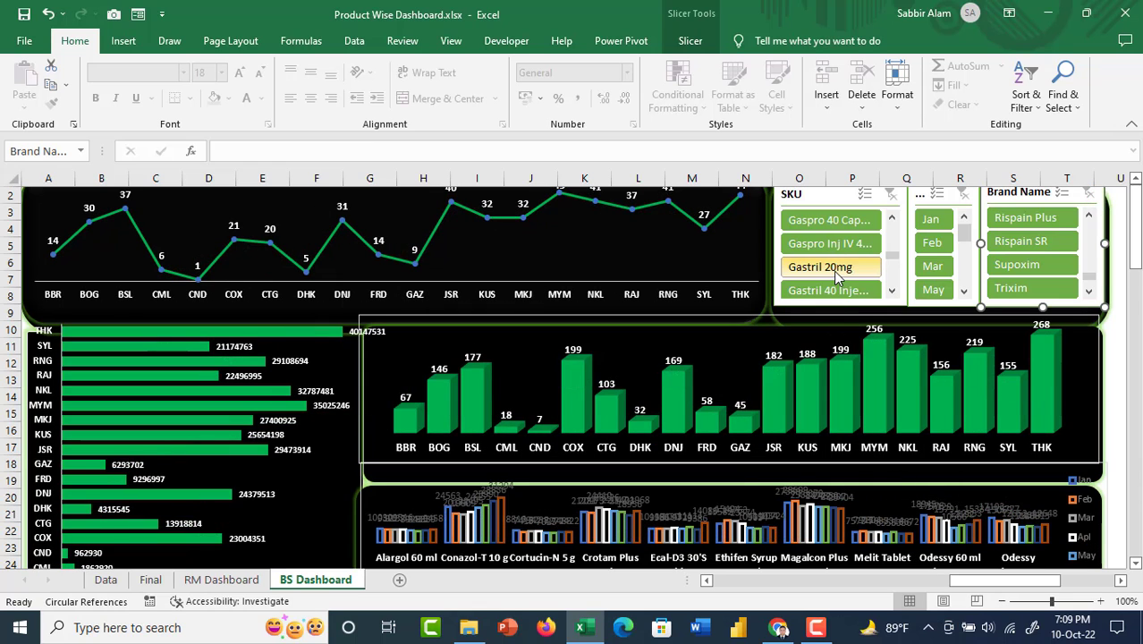
Step: Filter the BS Dashboard to the SKU Gastril 20mg to examine its month-by-month chart, and clear the SKU filter
left_click(834, 271)
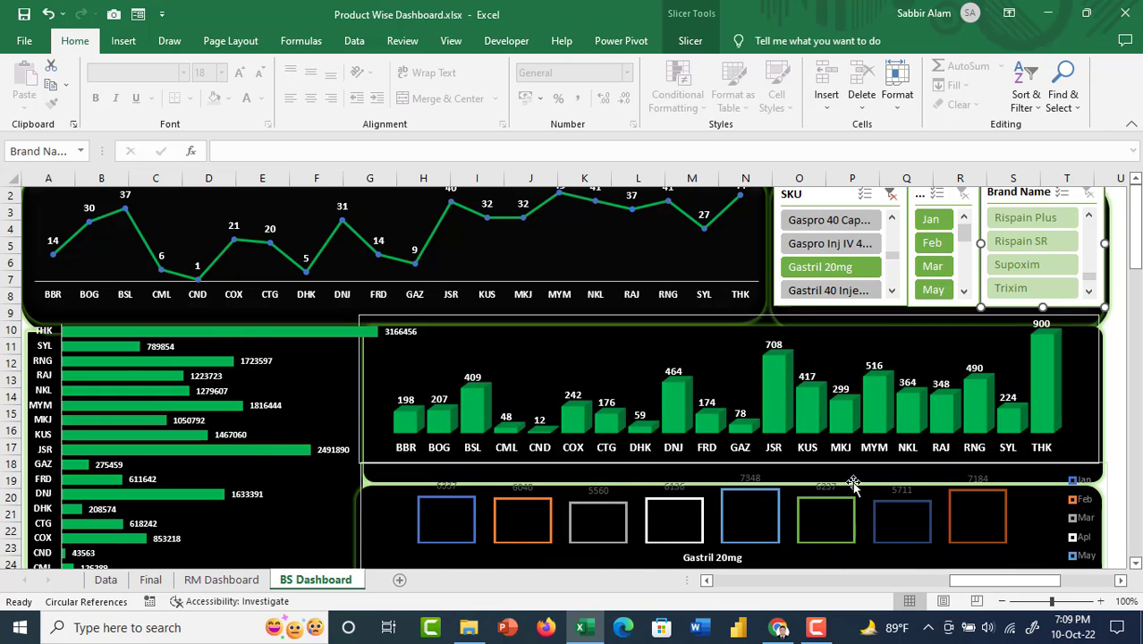
left_click(446, 483)
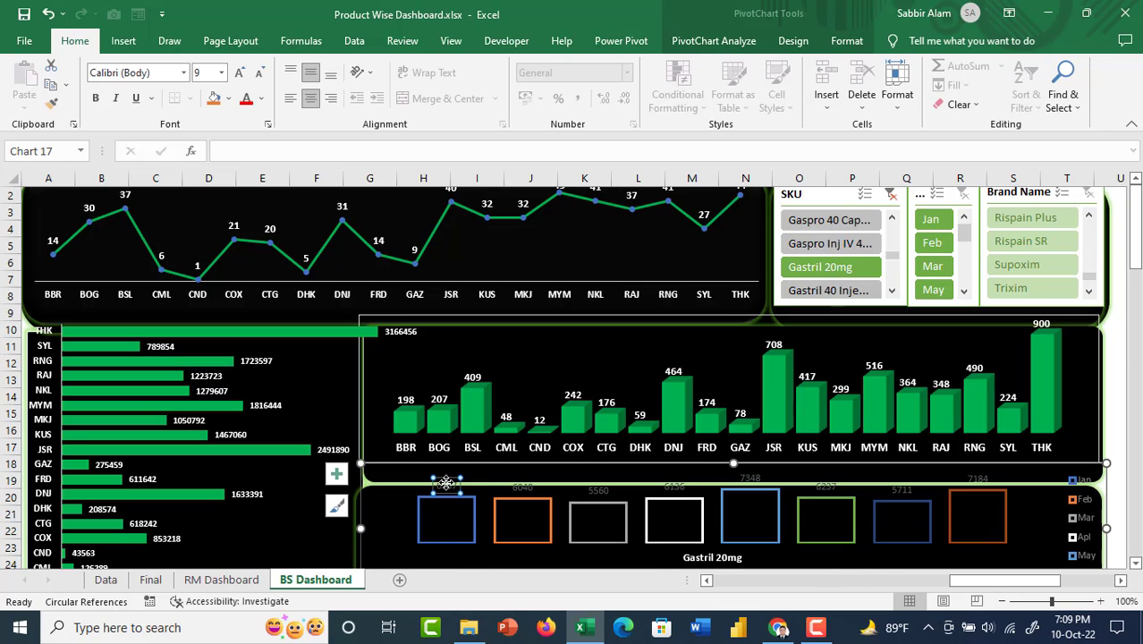
left_click(483, 514)
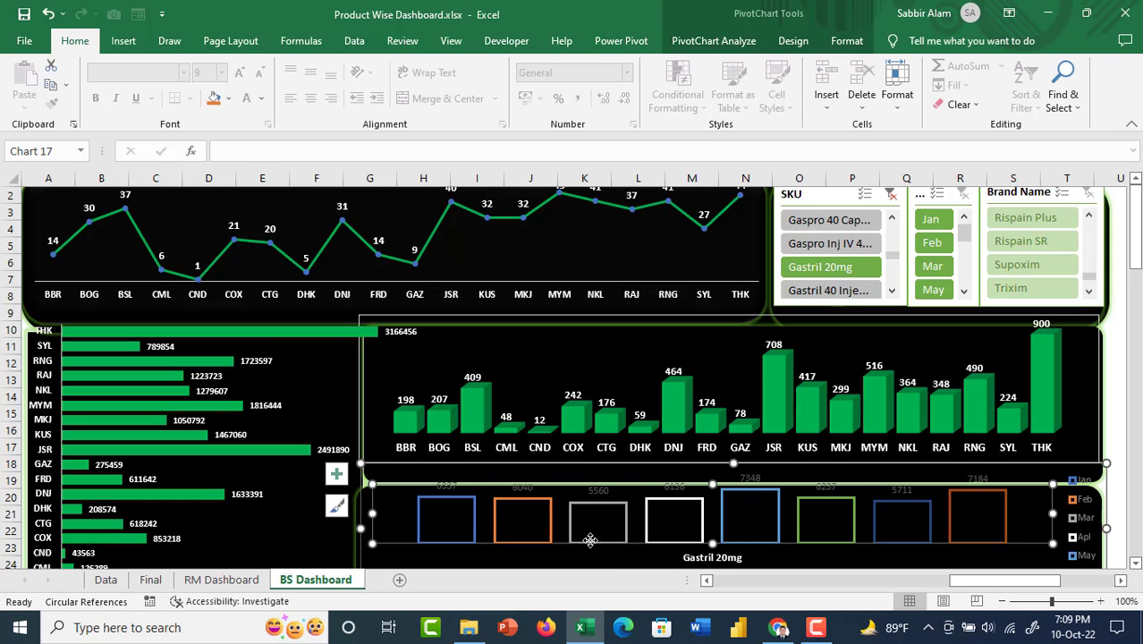
mouse_move(756, 512)
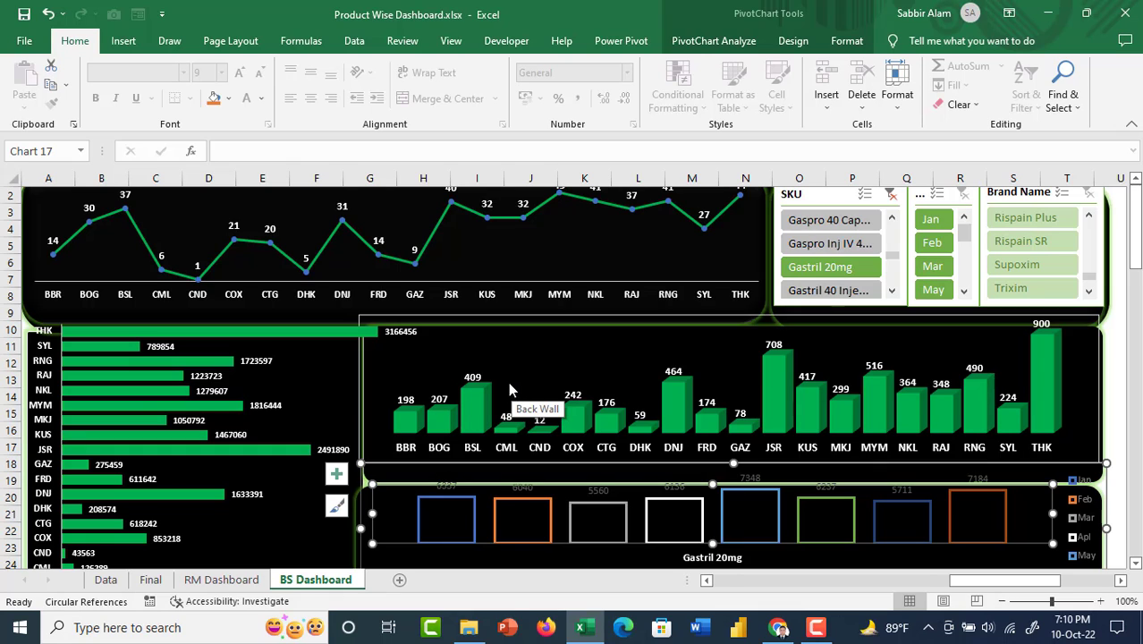
left_click(892, 196)
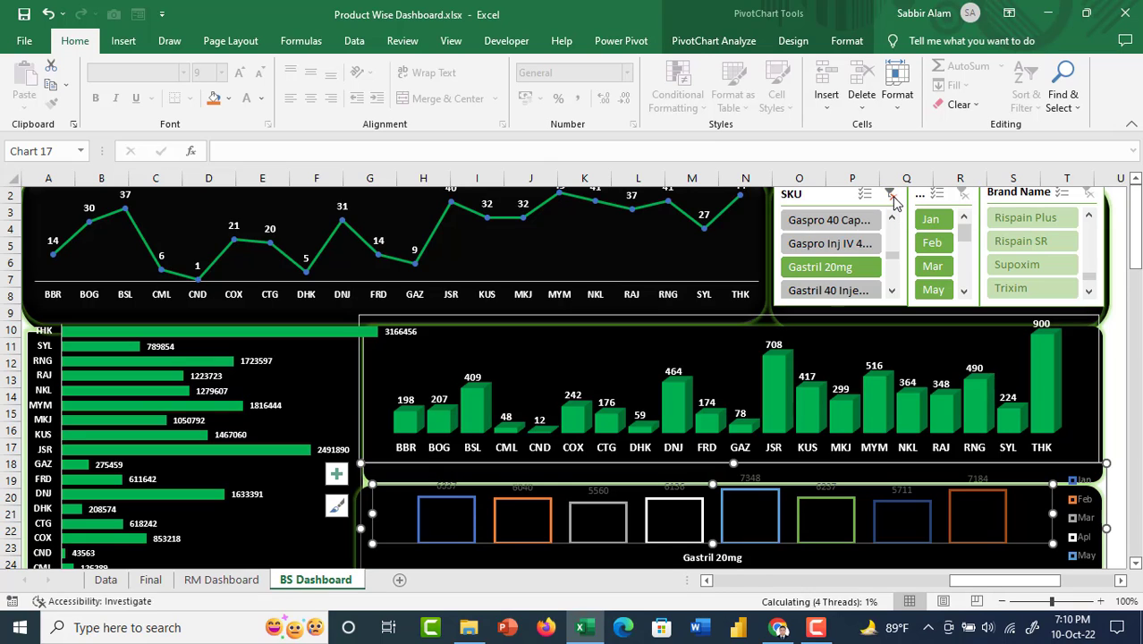